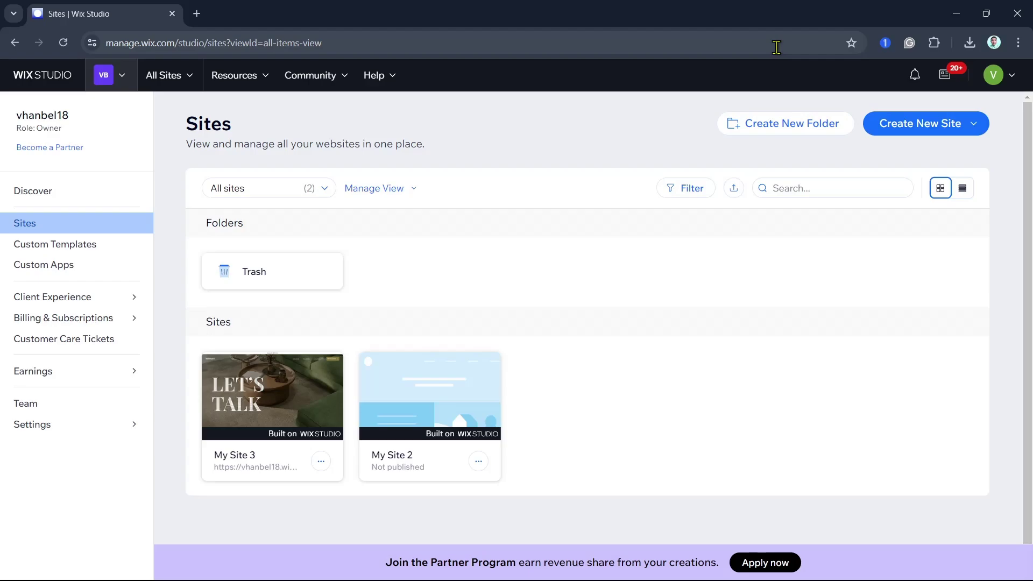
- Open My Site 3 from its site card in the Wix Studio editor
mouse_move(486, 394)
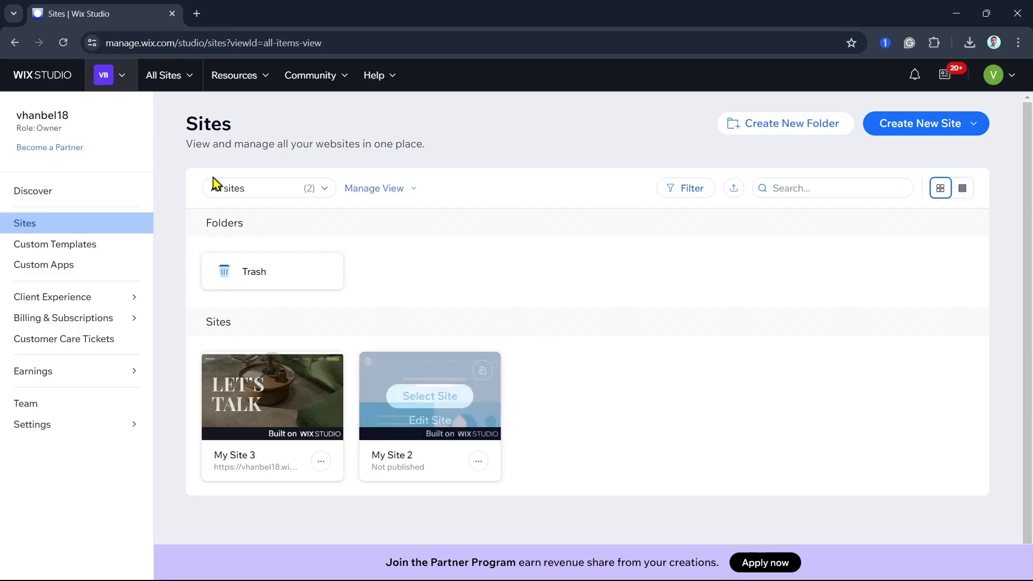
mouse_move(255, 444)
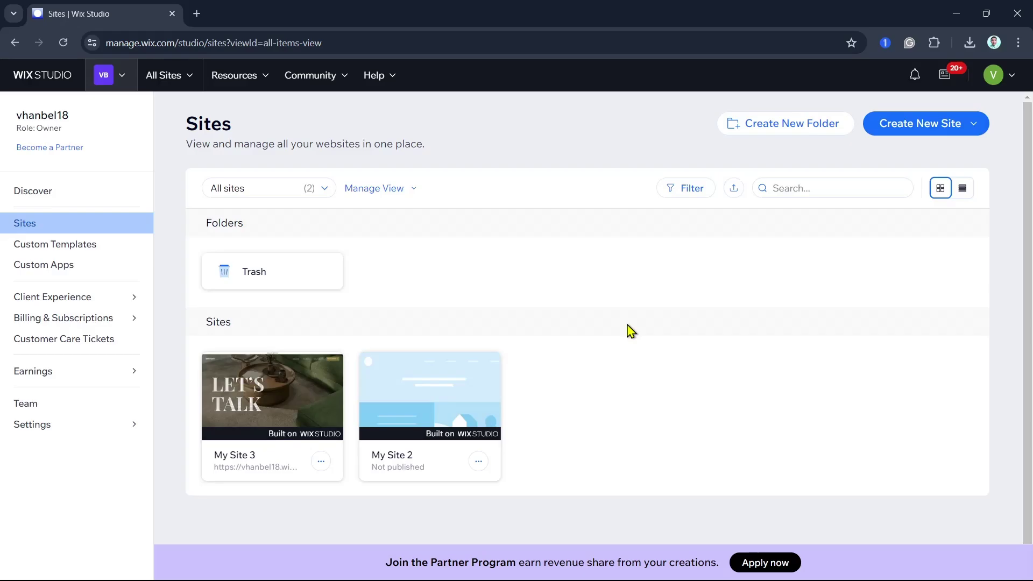
left_click(922, 138)
- Show the App Manager listing the apps installed on My Site 3
left_click(266, 423)
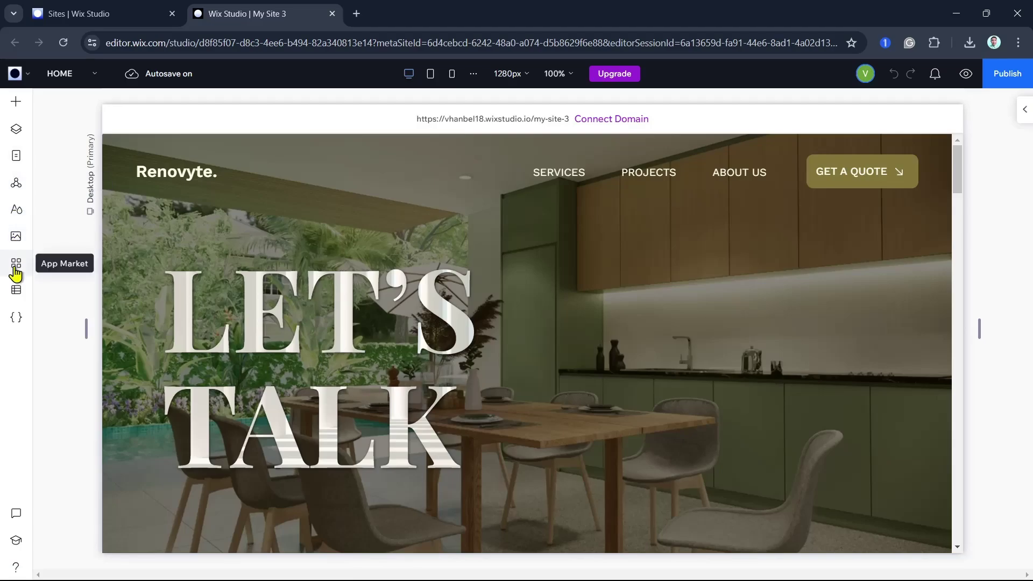
left_click(16, 272)
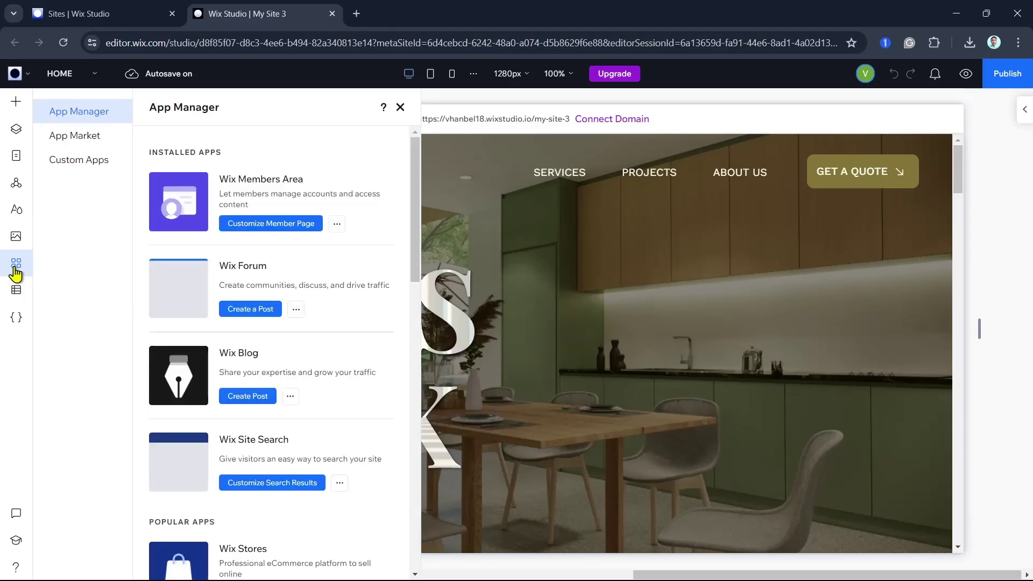
- Search the App Market for 'wix booking' and start installing Wix Bookings
left_click(81, 137)
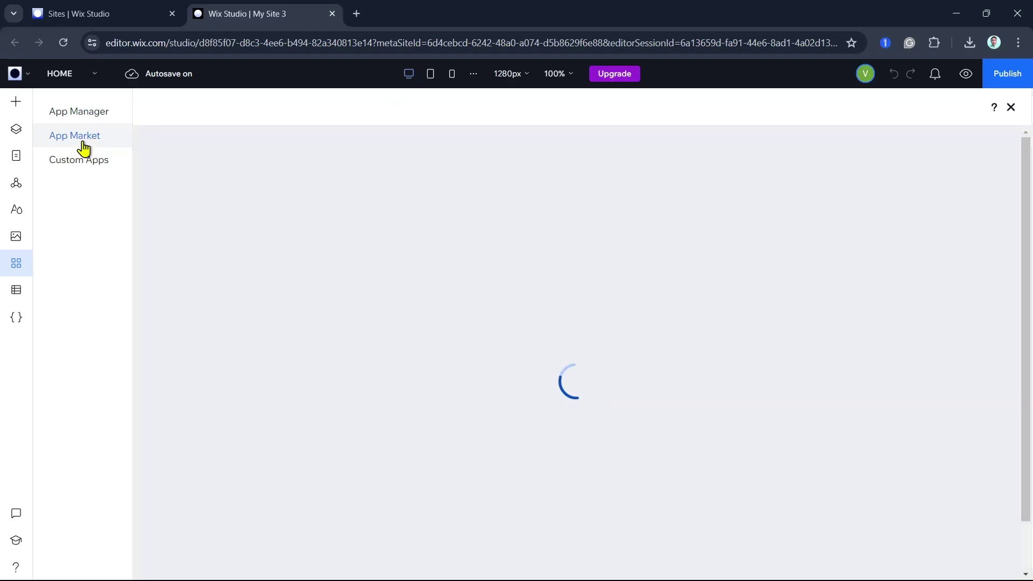
left_click(191, 154)
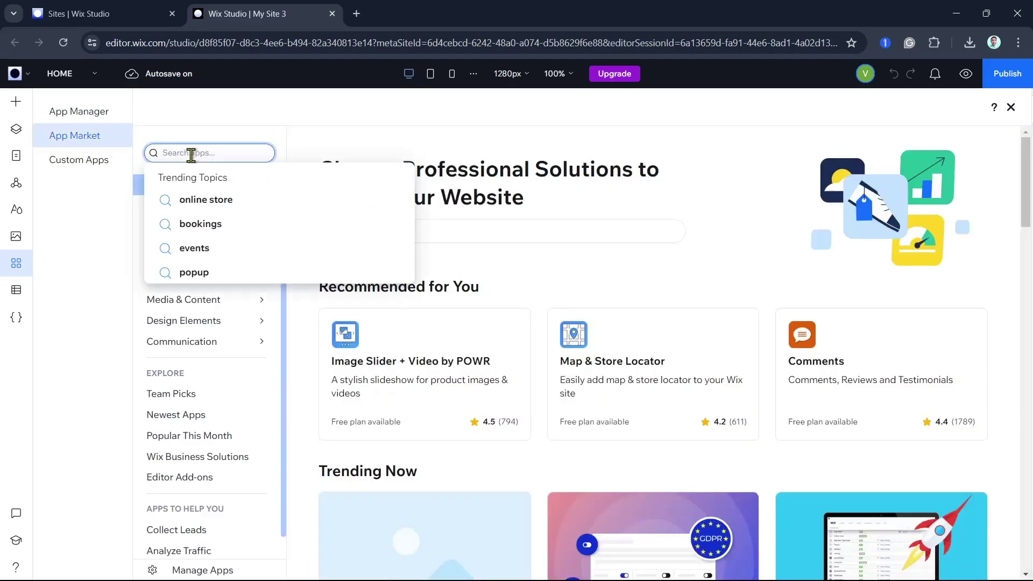
type("wix bookin")
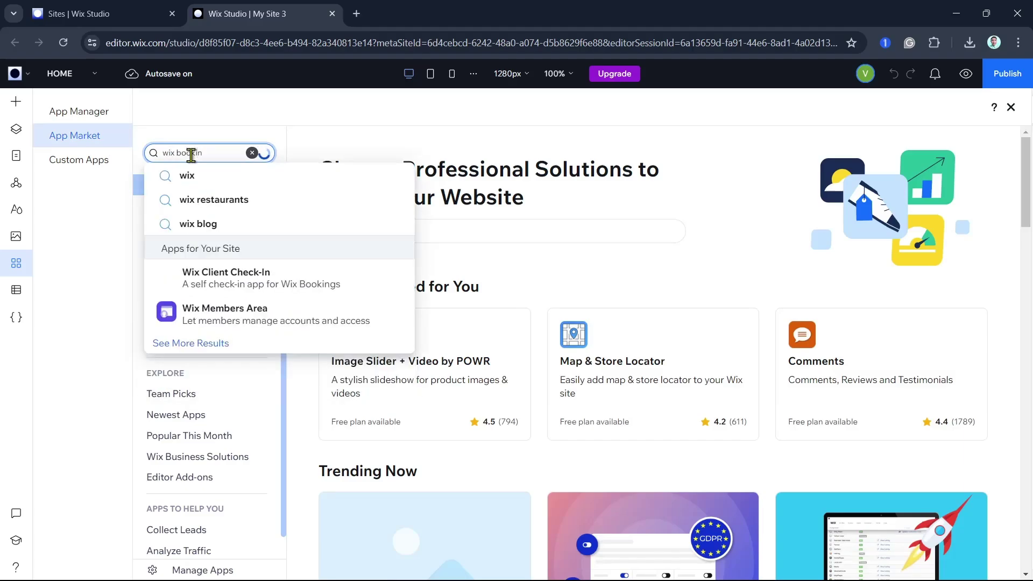
type("g")
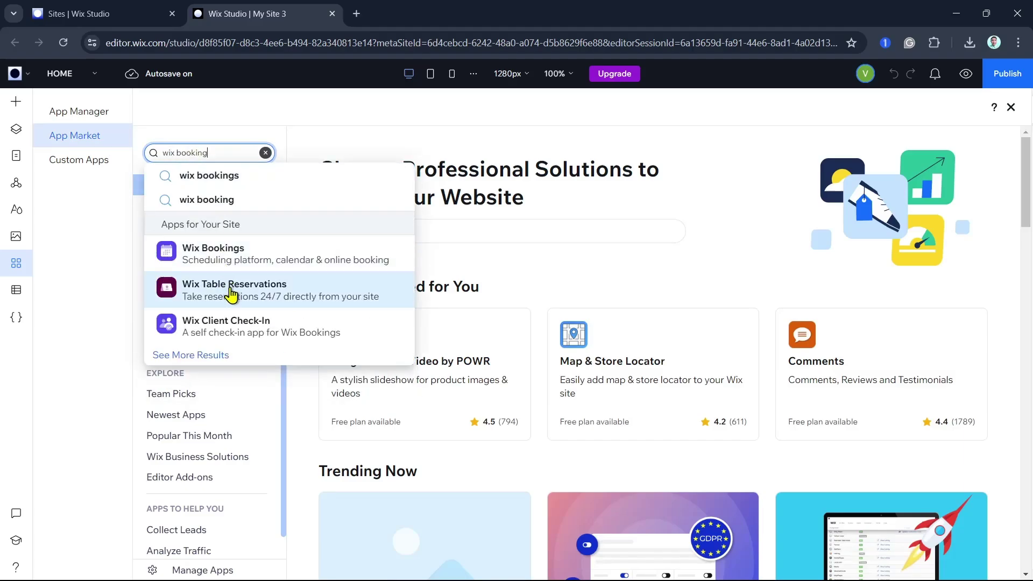
left_click(244, 271)
mouse_move(244, 271)
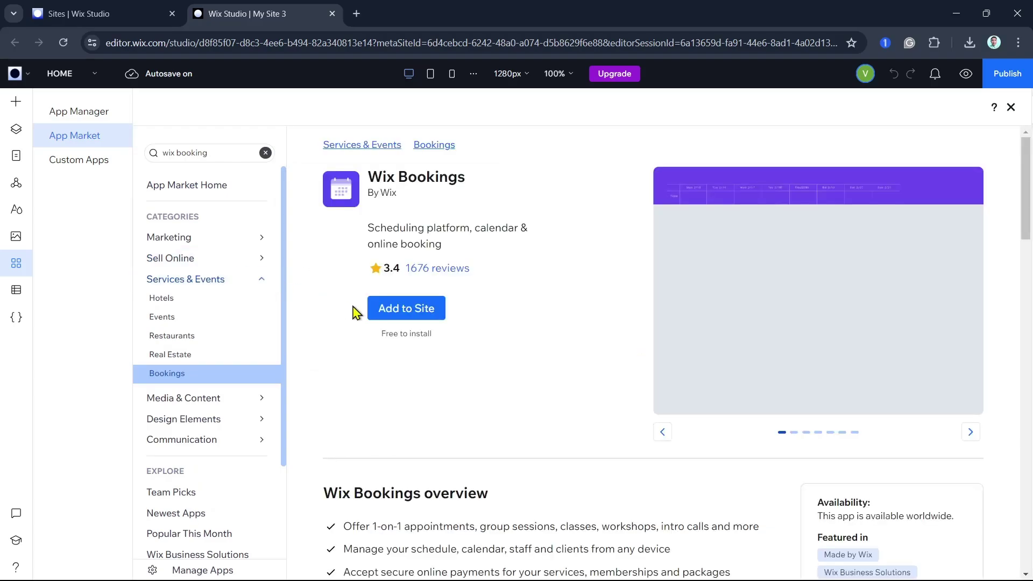
left_click(386, 318)
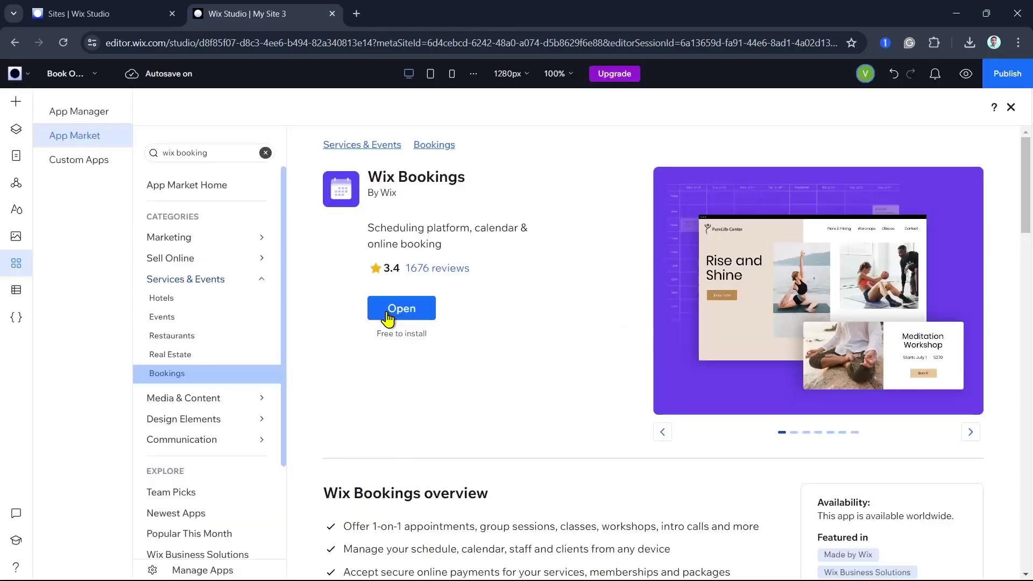
- Close the finished installer and look over the new Book Online page's sample services
left_click(388, 317)
scroll(715, 323, "down", 5)
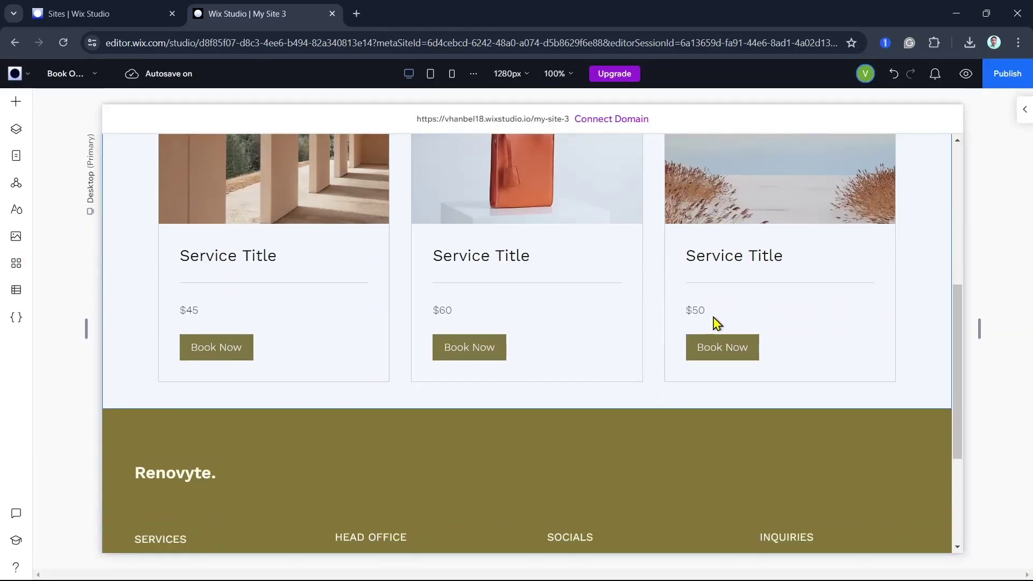
scroll(713, 317, "up", 6)
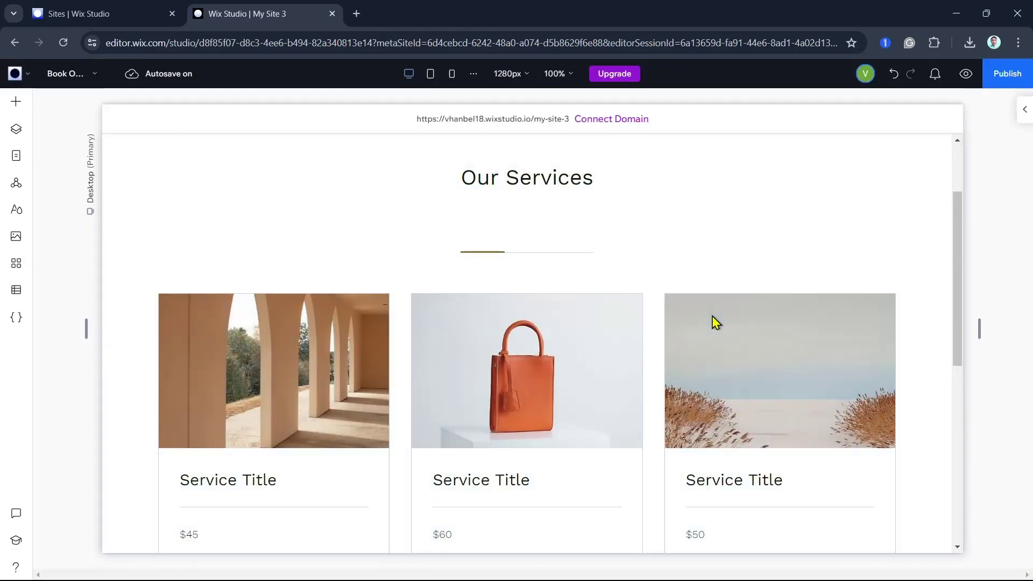
scroll(714, 318, "down", 4)
scroll(715, 322, "down", 3)
scroll(713, 321, "up", 5)
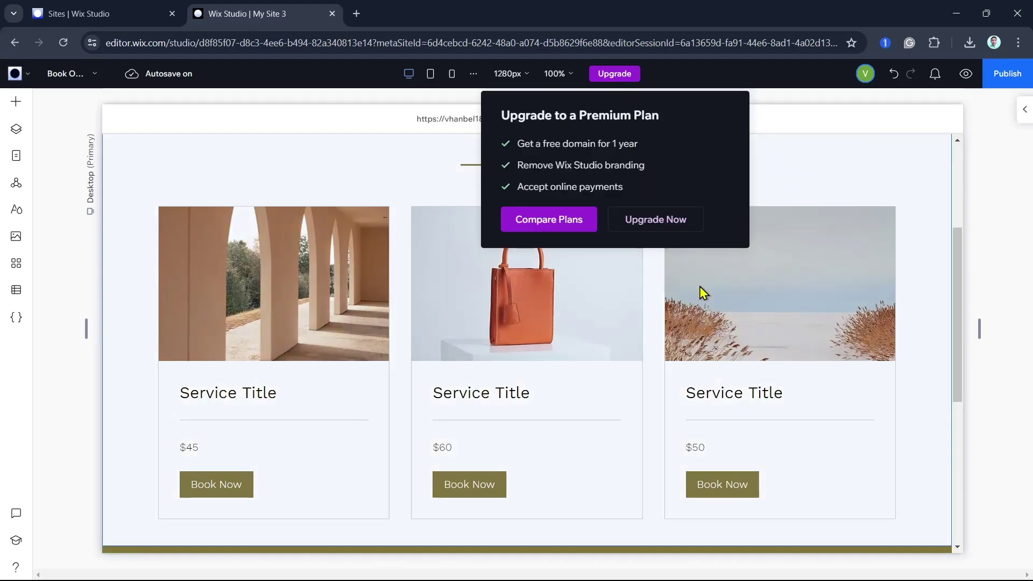
scroll(712, 309, "up", 4)
- Select the Book Online services element and open its booking services catalog
left_click(712, 320)
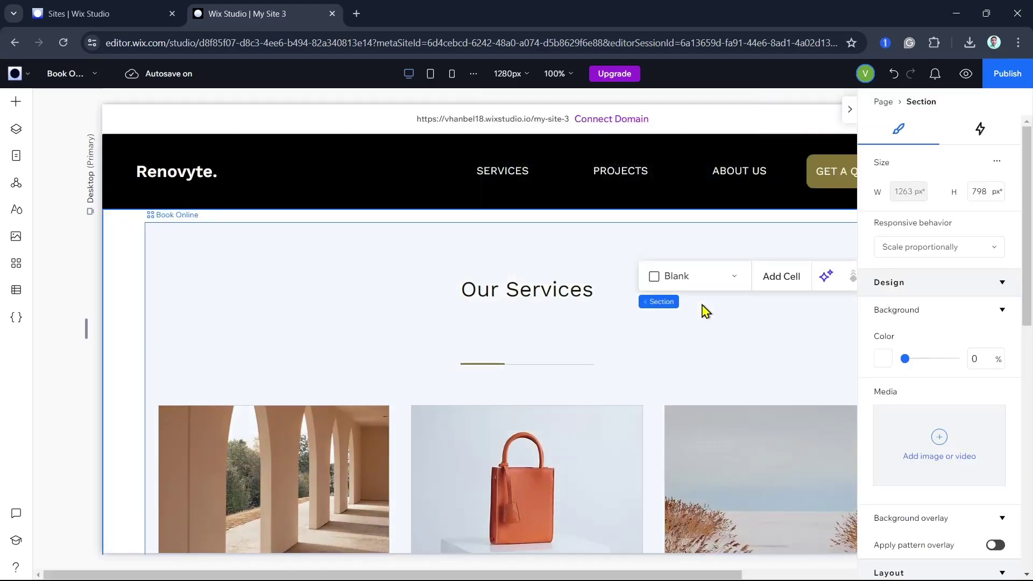
left_click(345, 342)
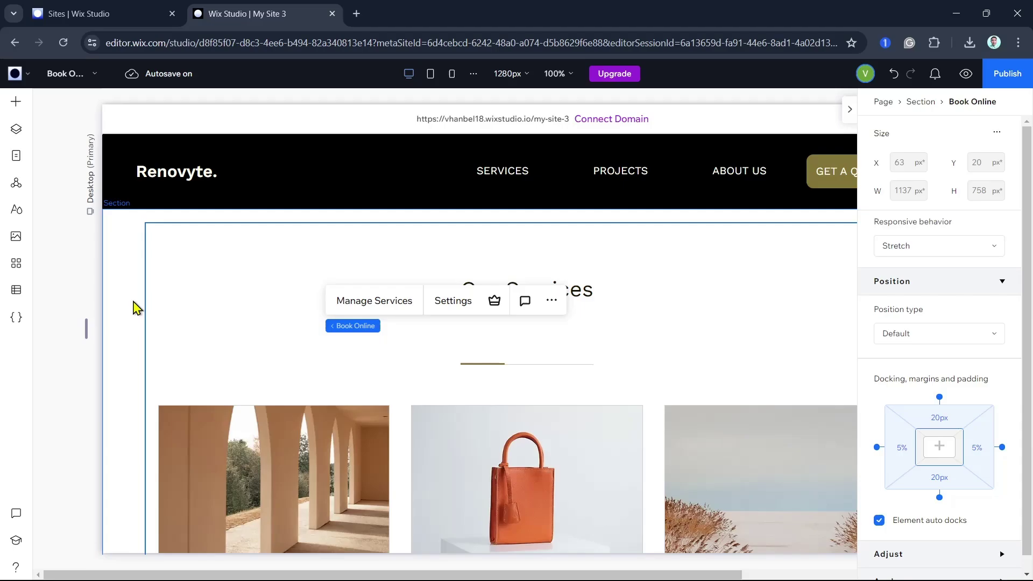
left_click(138, 308)
left_click(183, 324)
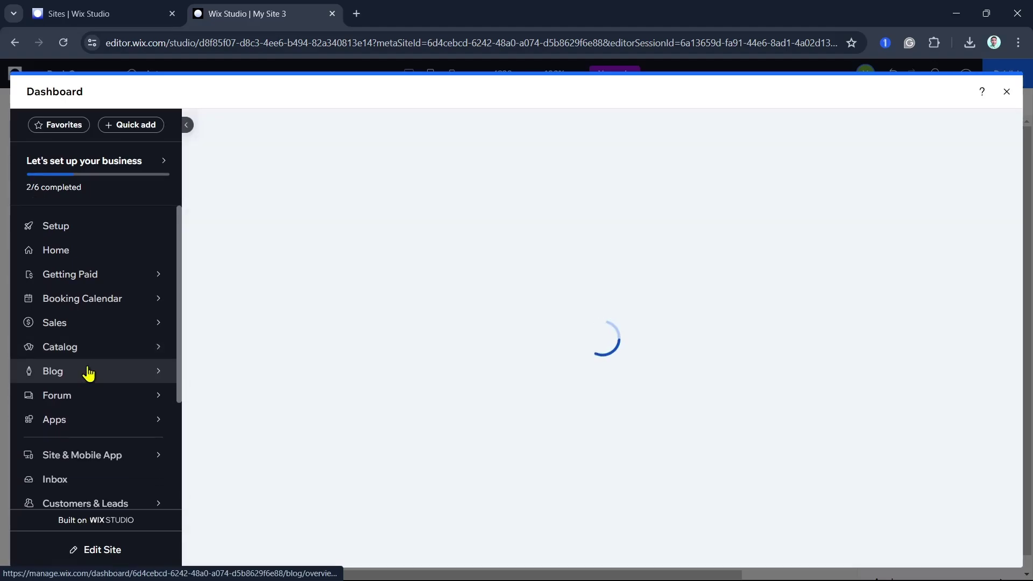
- Browse the new-service templates and edit the Virtual Consultation template
mouse_move(85, 371)
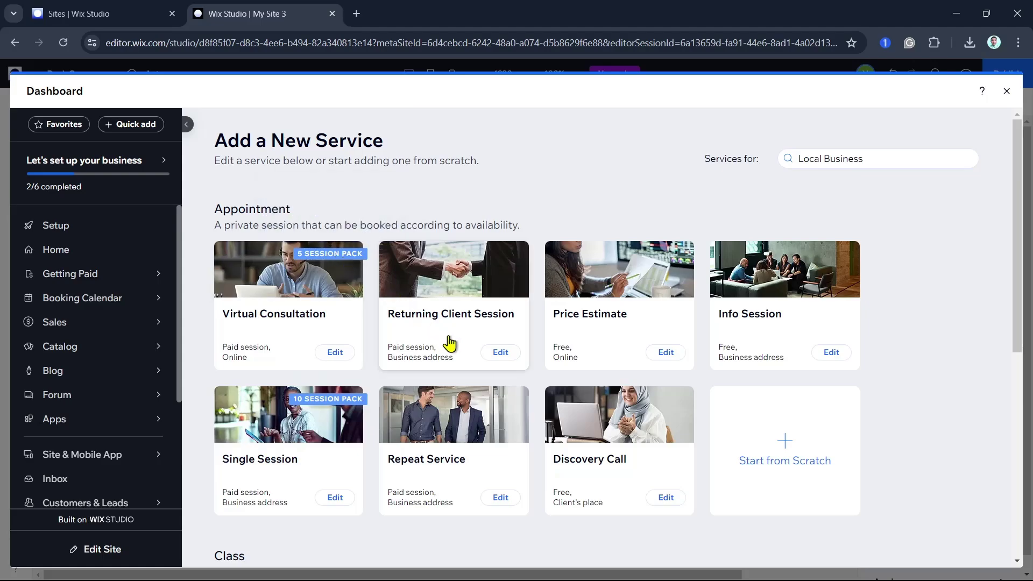
scroll(500, 368, "down", 2)
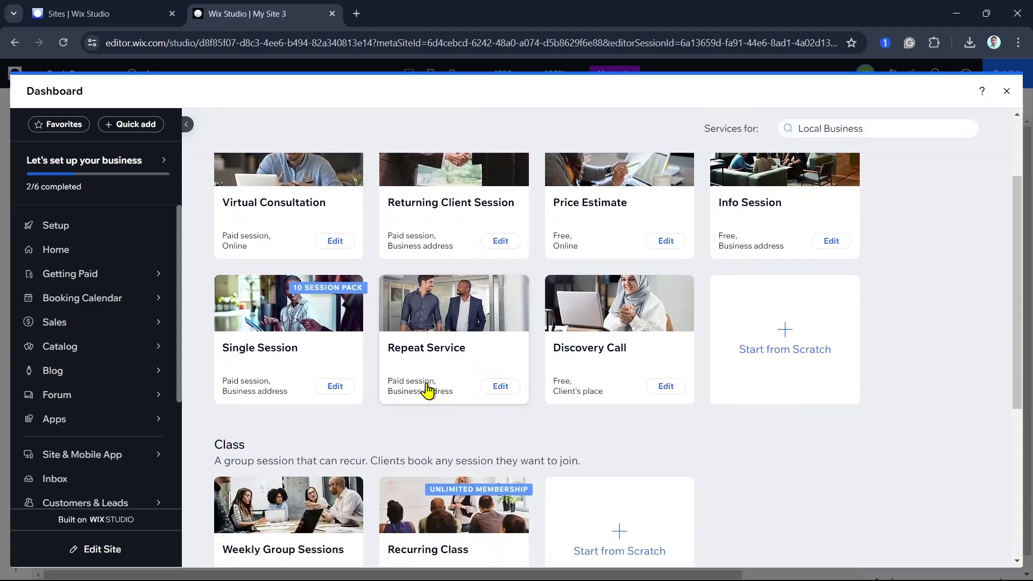
scroll(358, 376, "down", 2)
scroll(358, 377, "down", 3)
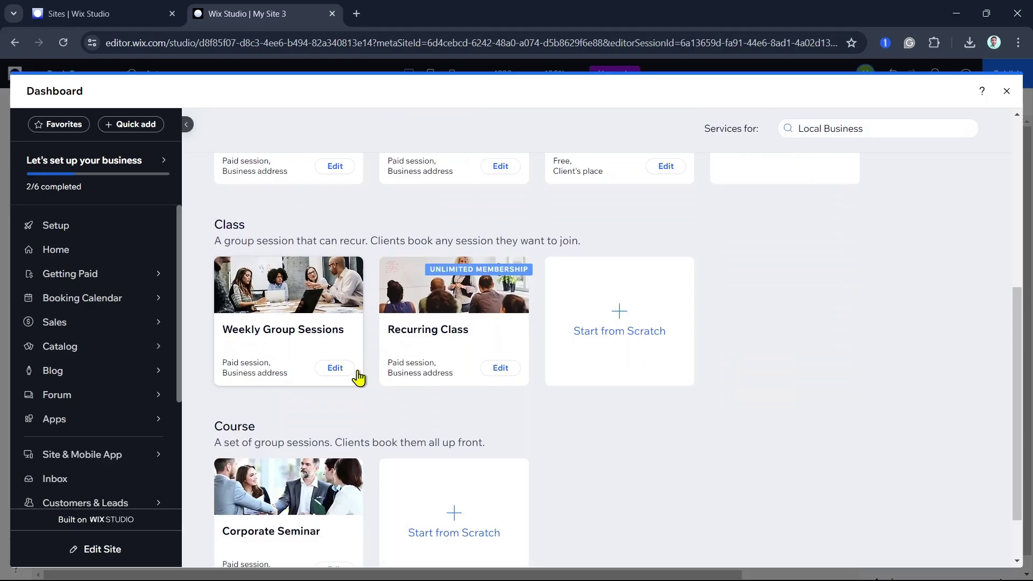
scroll(365, 376, "up", 6)
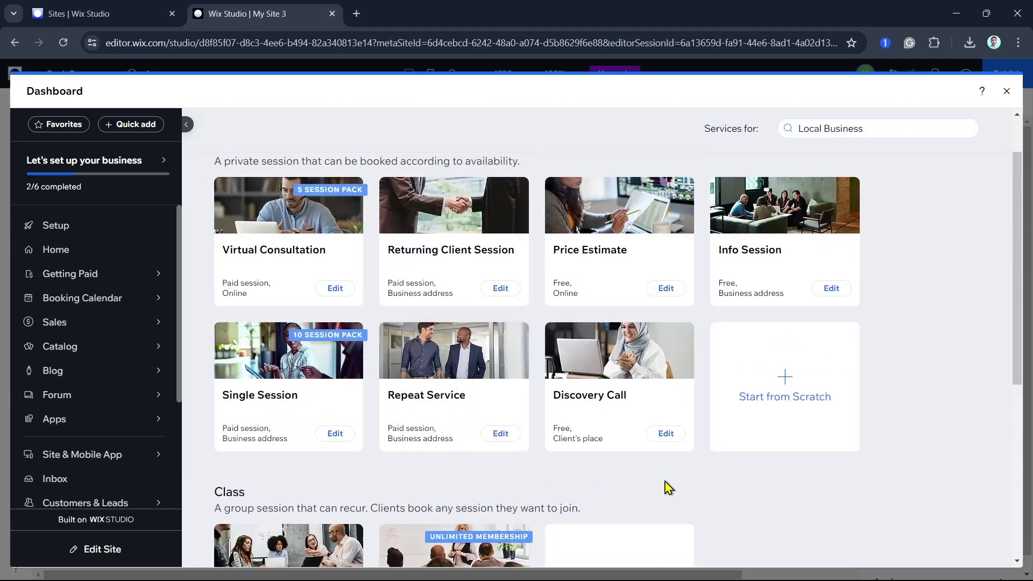
scroll(666, 484, "up", 2)
left_click(335, 352)
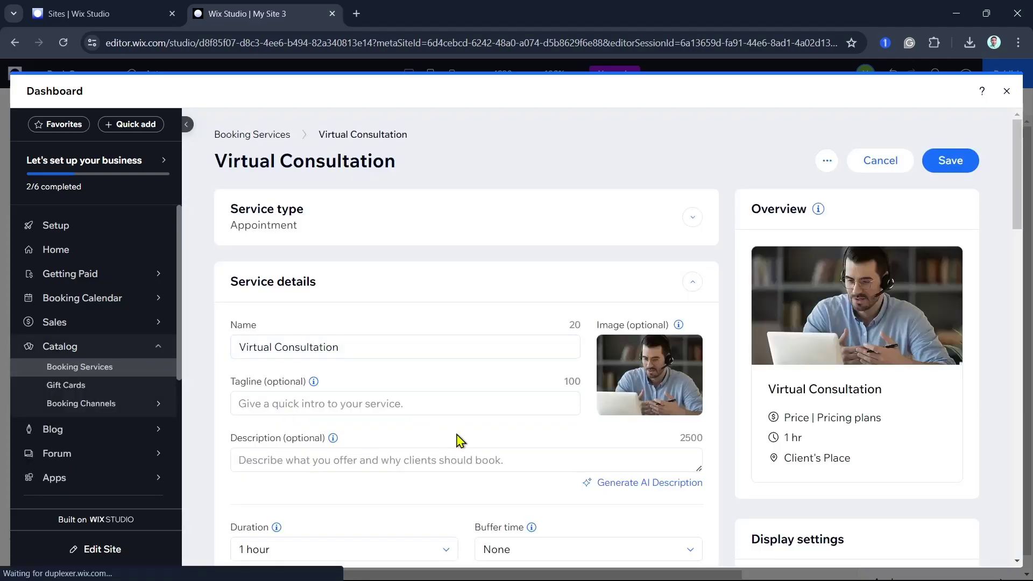
- Price Virtual Consultation at ₱100, save it without a plan, and dismiss the upgrade offer
left_click(944, 161)
type("100")
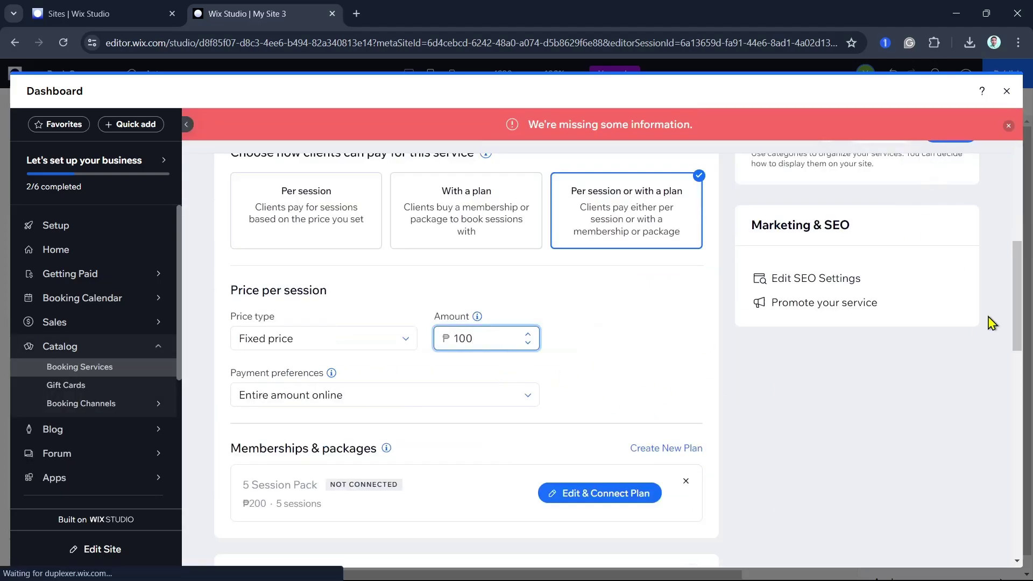
key("Return")
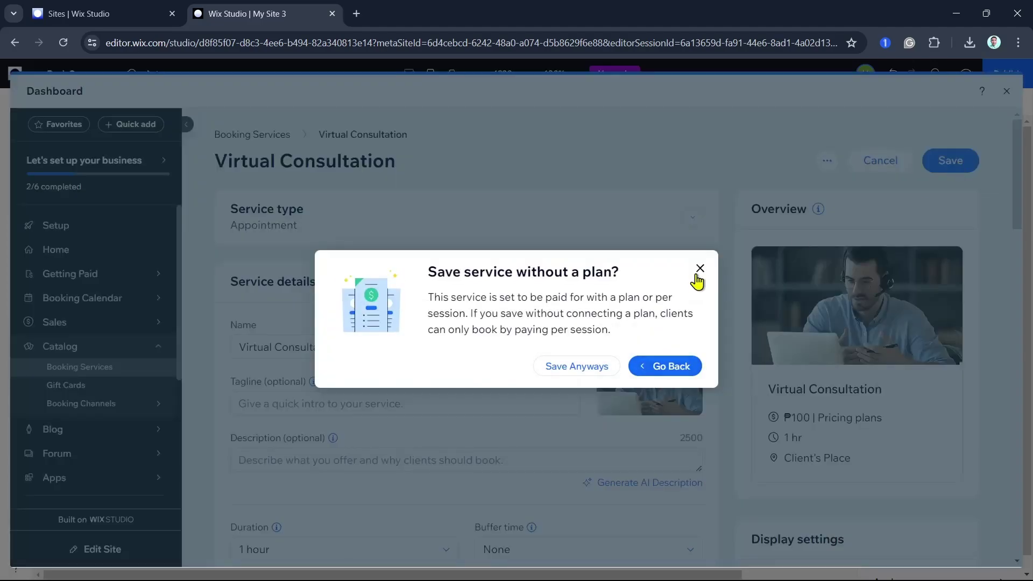
left_click(586, 367)
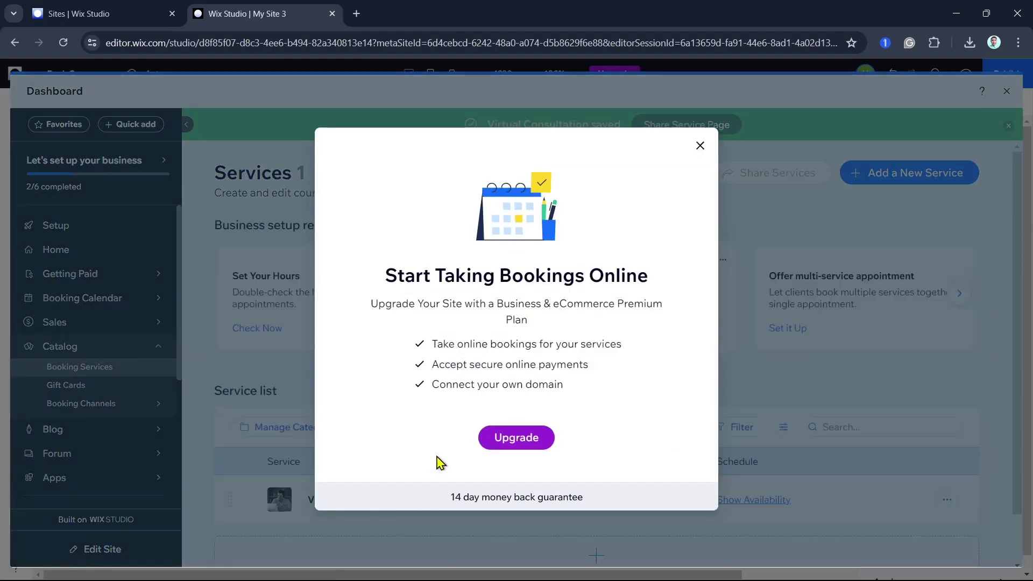
left_click(701, 147)
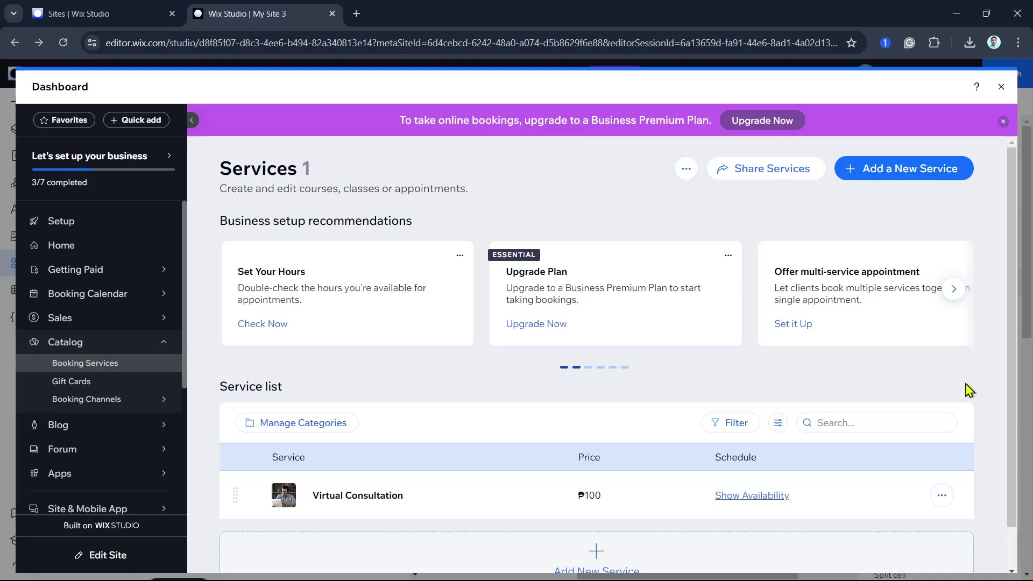
- Review the Services list and setup recommendations, then close the Dashboard back to the editor
scroll(907, 409, "down", 1)
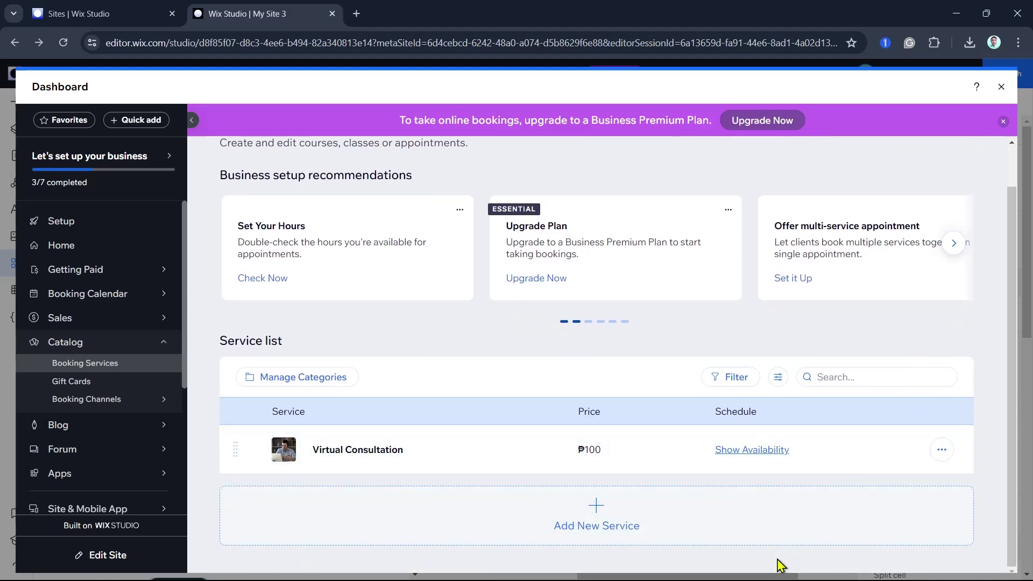
scroll(780, 565, "up", 1)
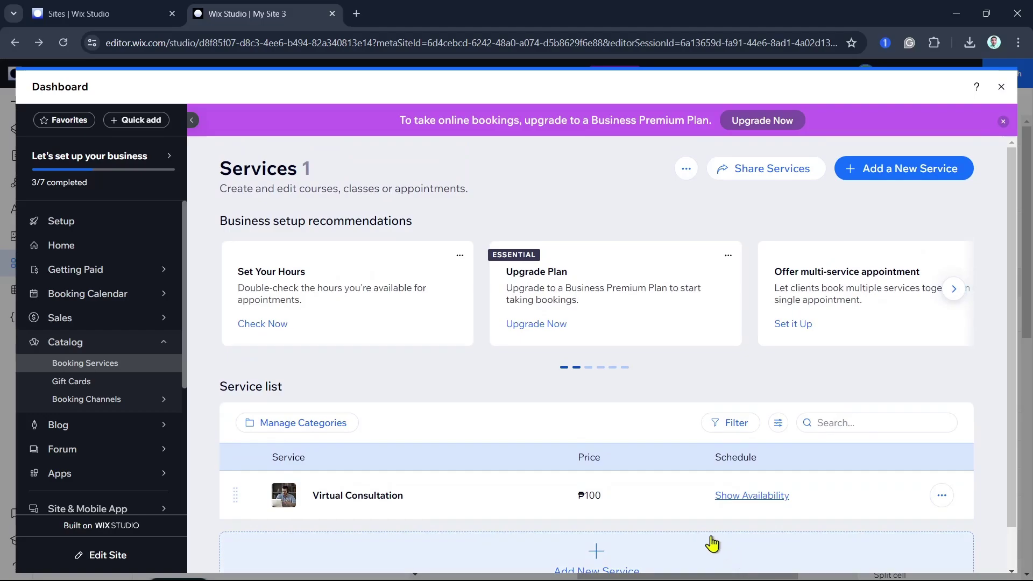
scroll(710, 540, "down", 1)
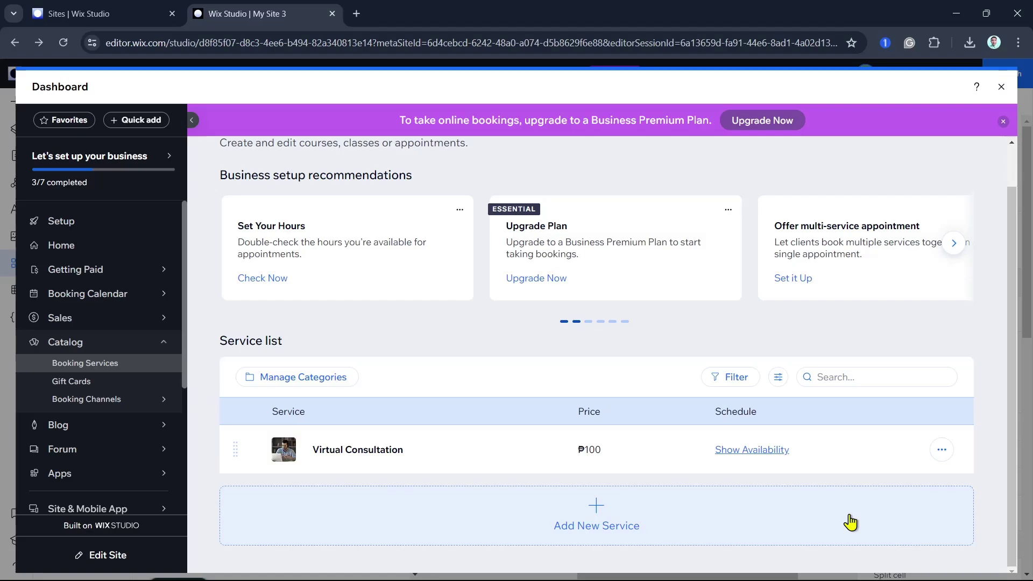
scroll(850, 521, "up", 1)
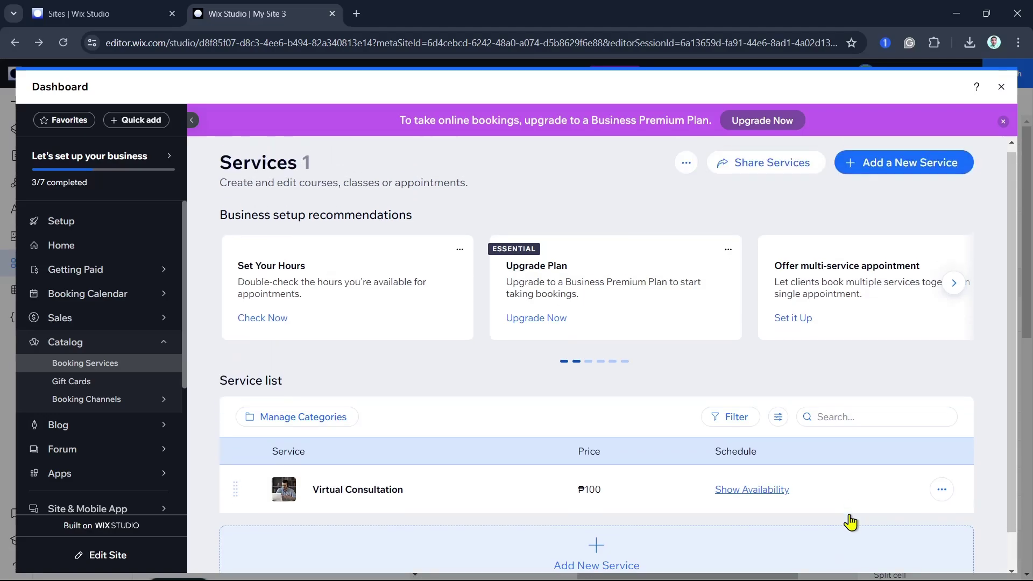
scroll(852, 520, "down", 1)
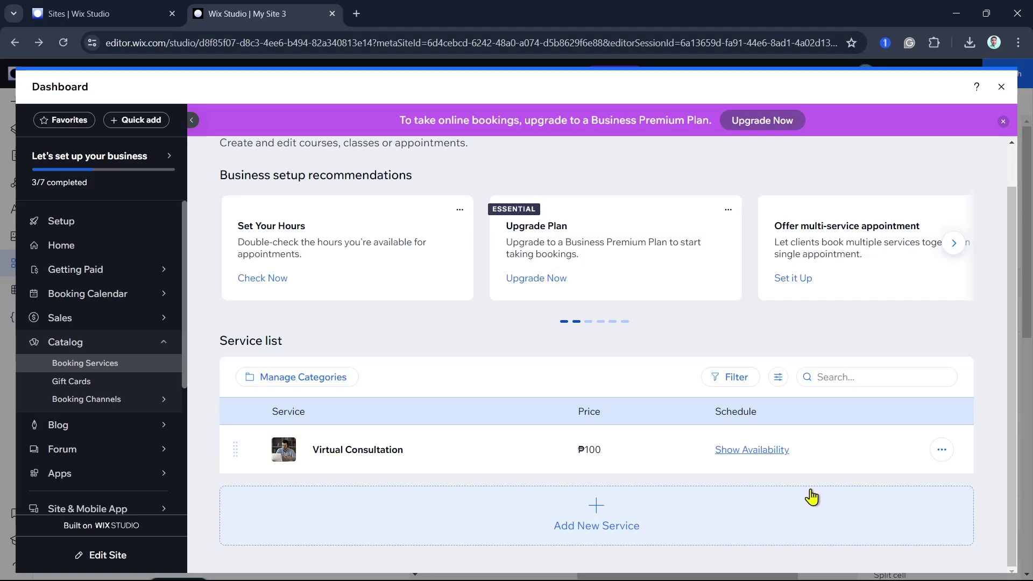
scroll(810, 495, "up", 1)
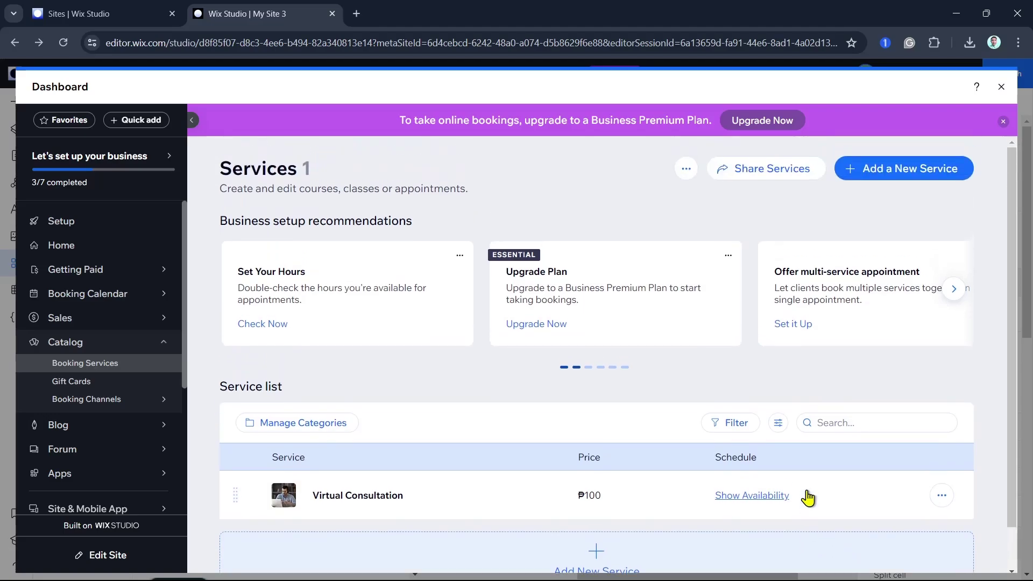
left_click(946, 300)
scroll(880, 467, "down", 1)
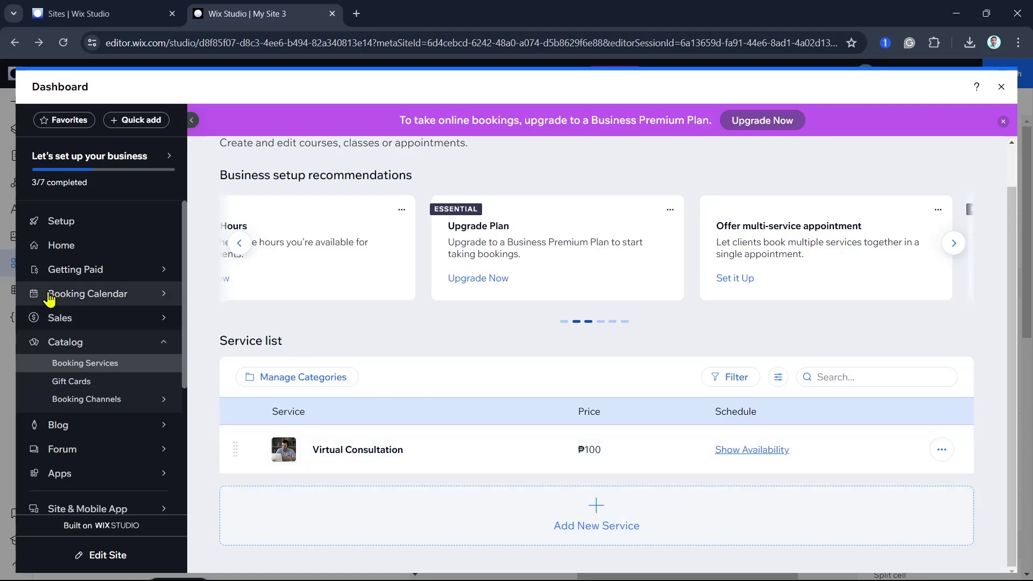
mouse_move(76, 400)
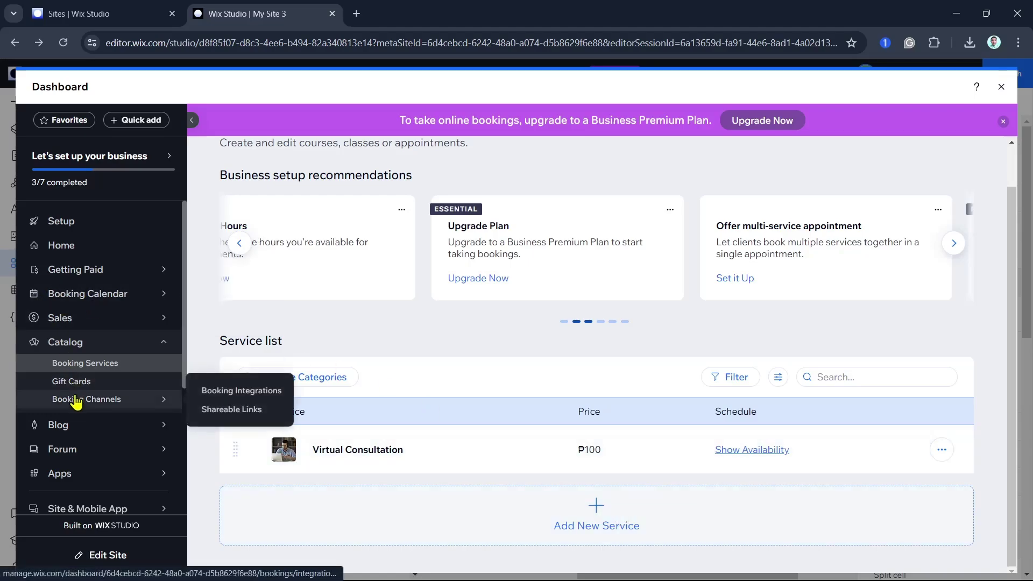
key("Escape")
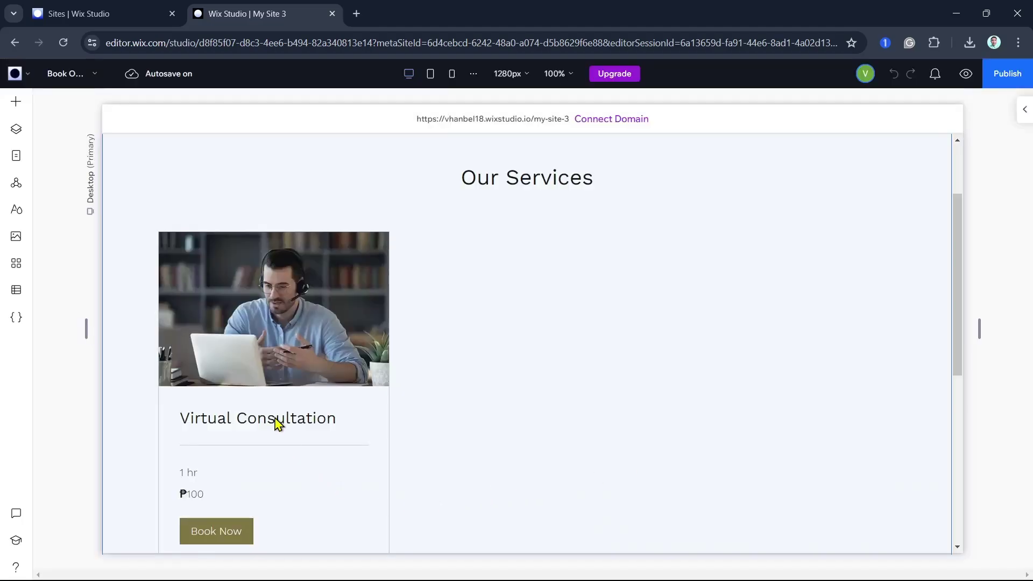
- Open the Book Online widget's settings, move the panel aside, and view its service options
left_click(283, 356)
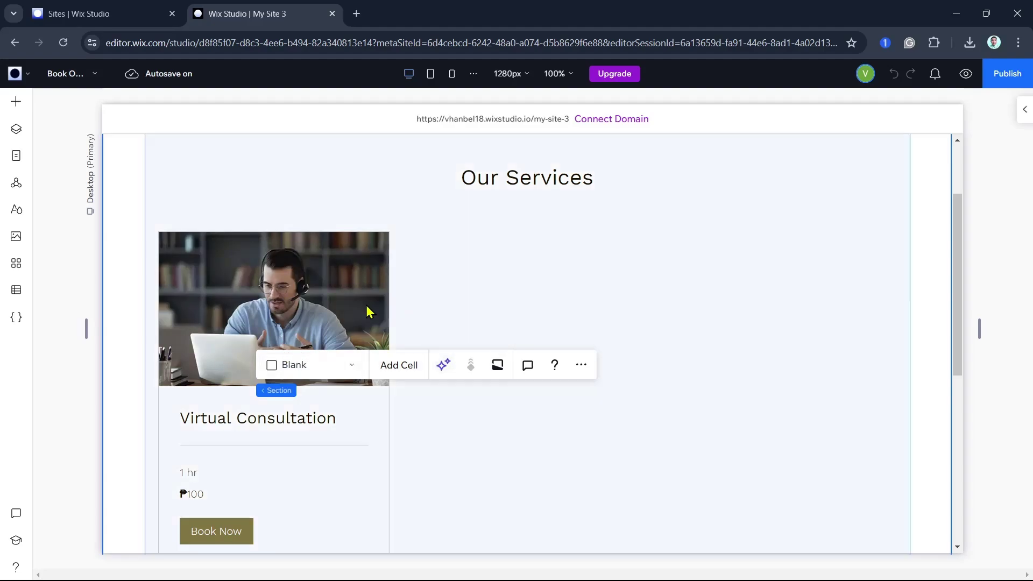
left_click(346, 294)
left_click(431, 253)
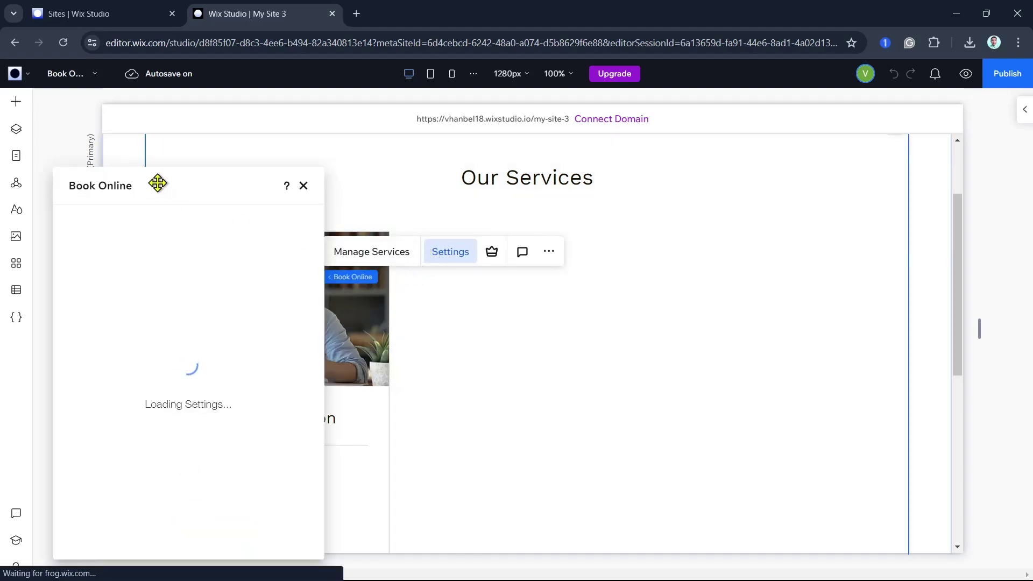
left_click_drag(183, 183, 516, 131)
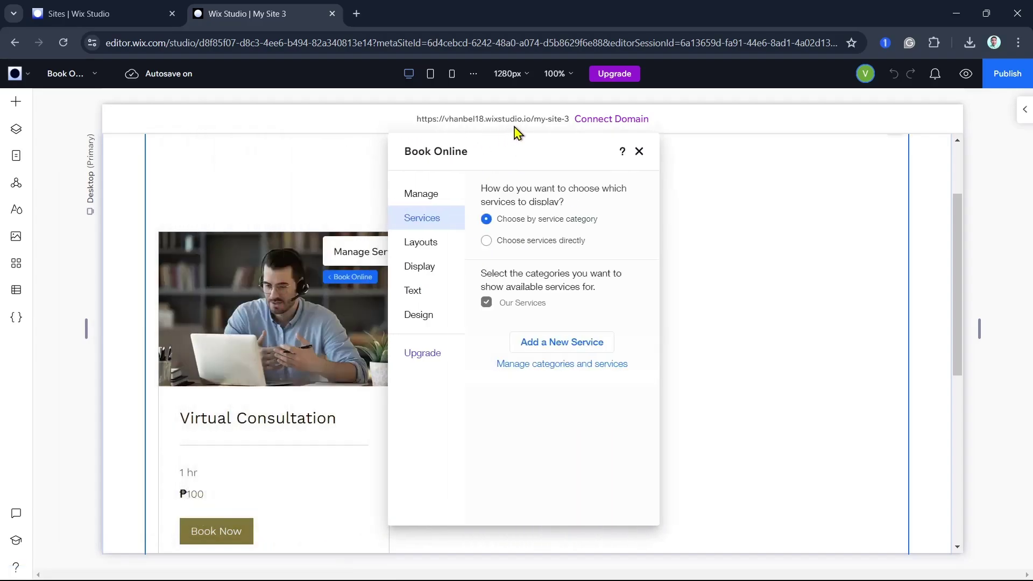
left_click(423, 243)
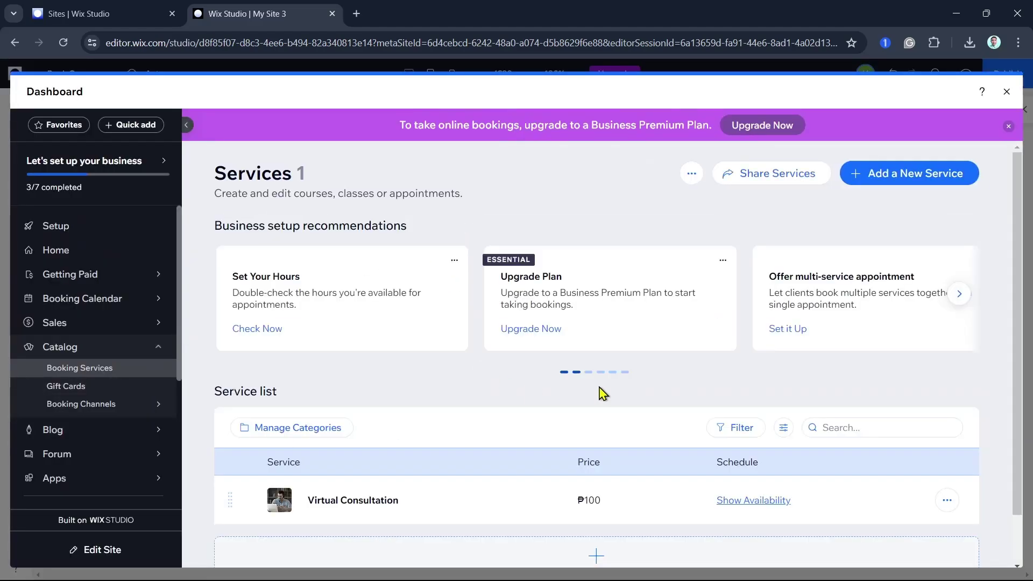
- Scroll the Services dashboard and open the more-actions menu beside Share Services
scroll(645, 410, "down", 1)
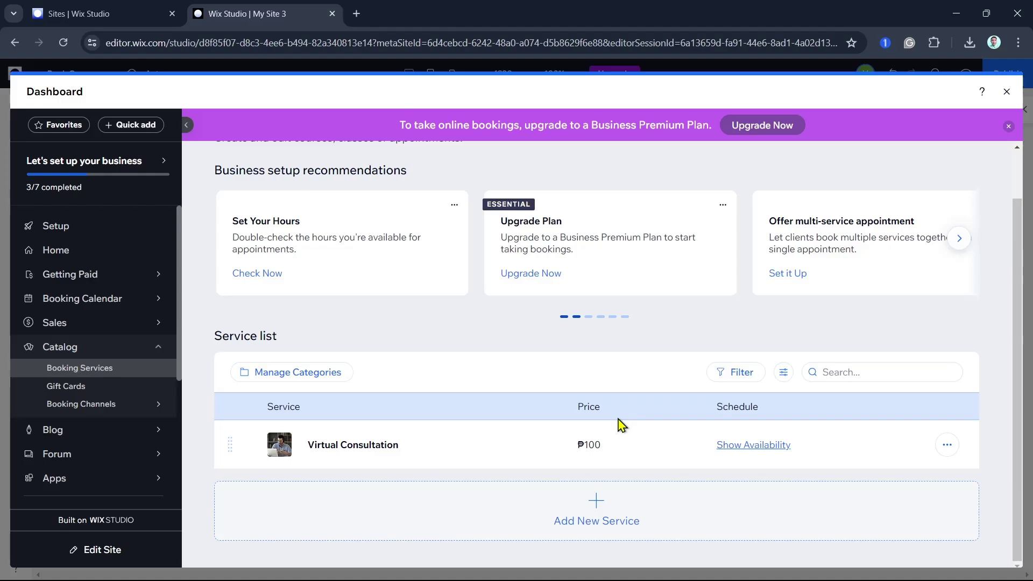
mouse_move(121, 407)
scroll(845, 489, "up", 1)
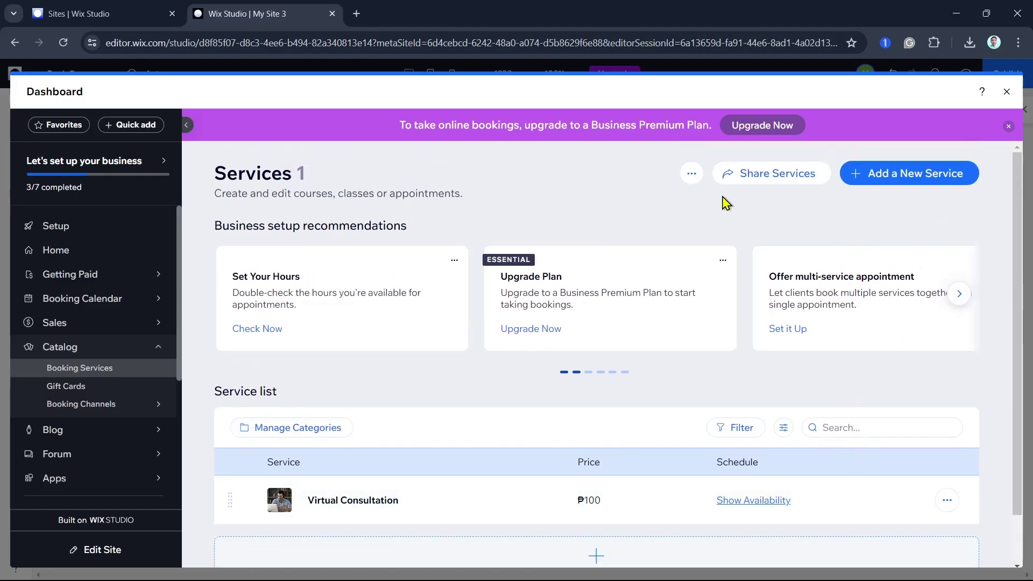
left_click(691, 174)
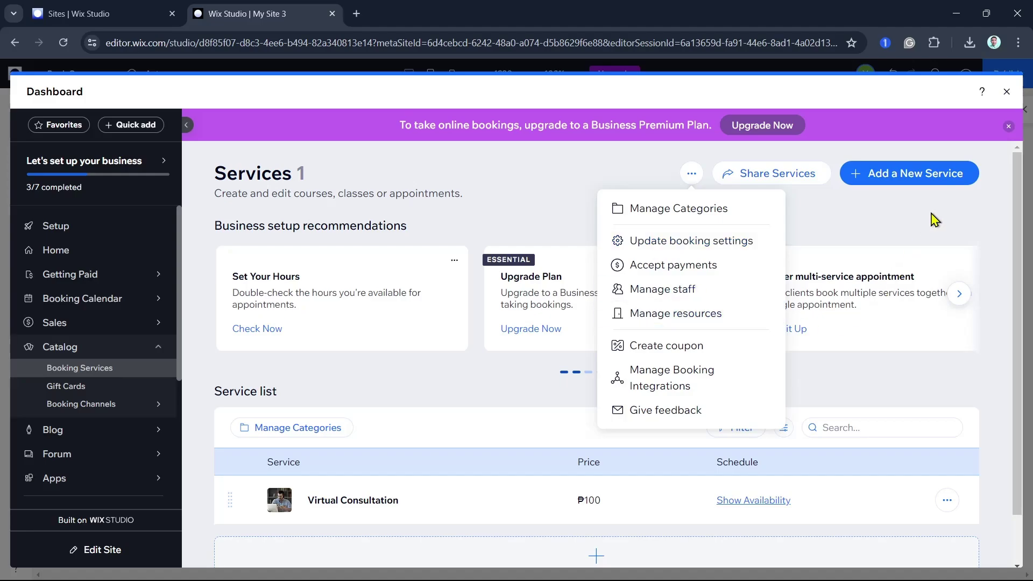
- Close the Dashboard and the Book Online settings panel to return to the Our Services section
left_click(1004, 94)
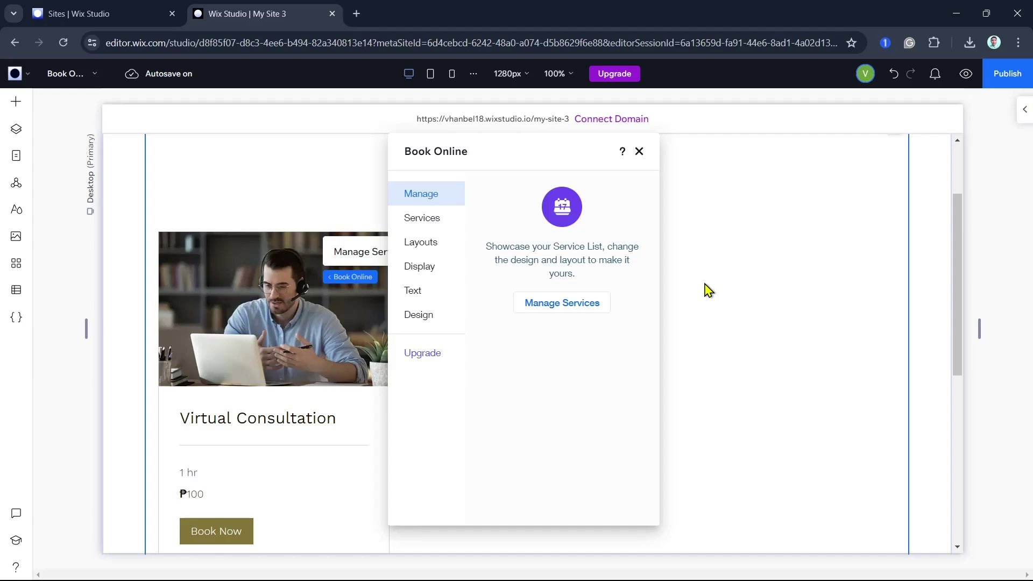
left_click(639, 151)
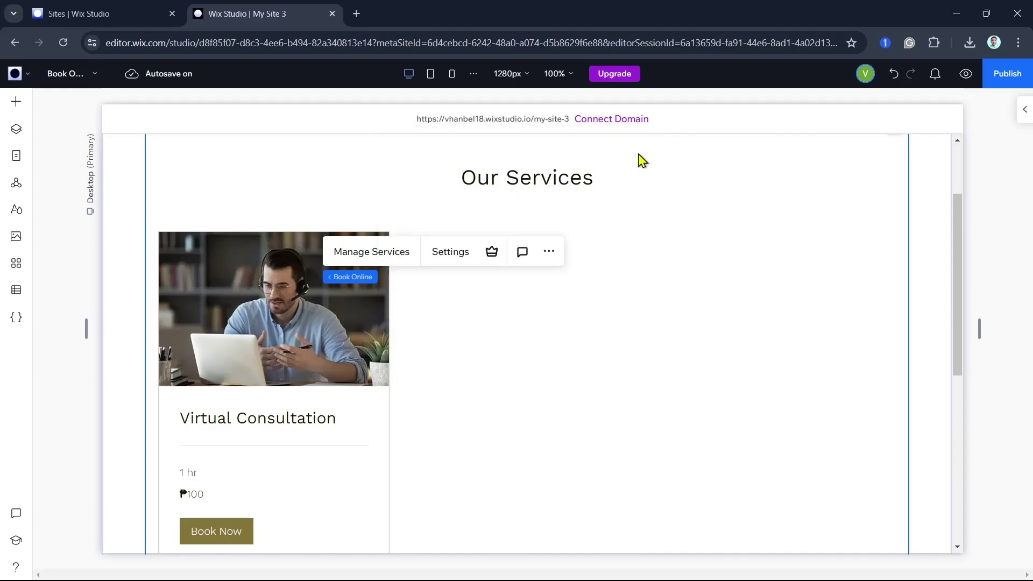